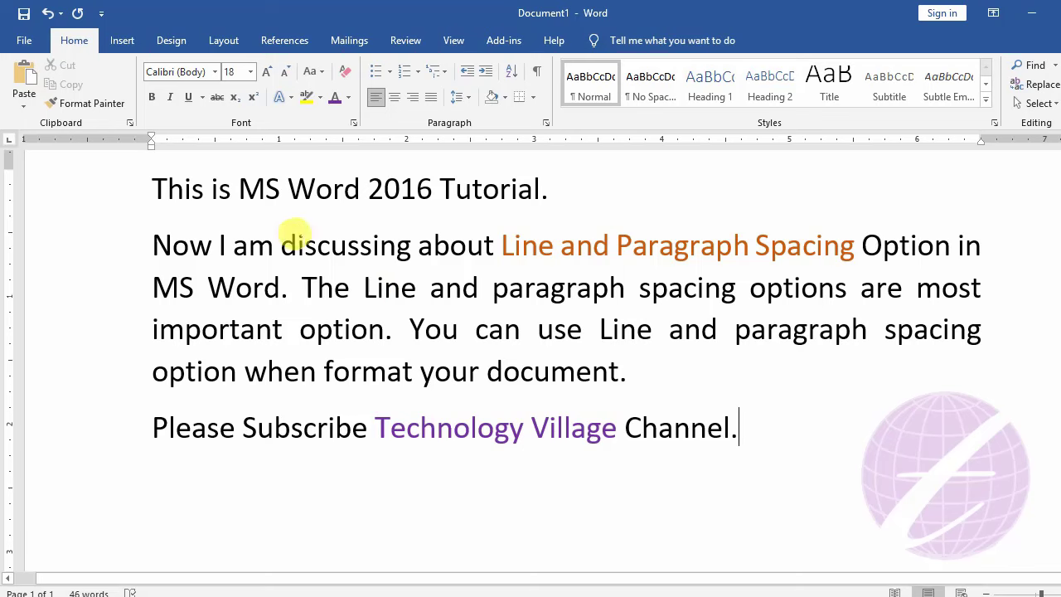
- Select the title and second paragraph, then place the caret in the second paragraph
scroll(332, 265, up, 2)
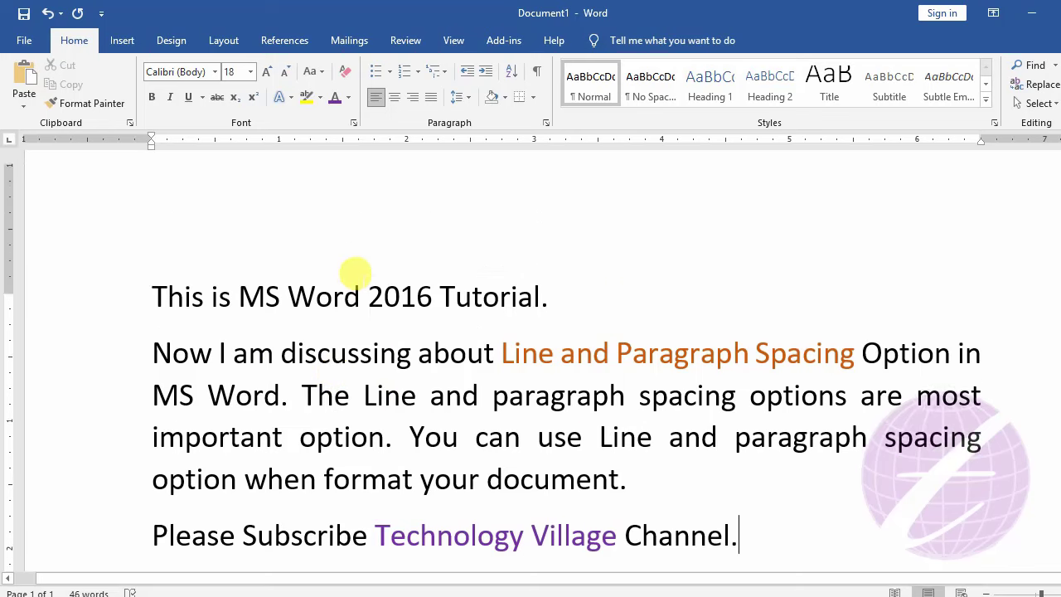
scroll(339, 286, down, 1)
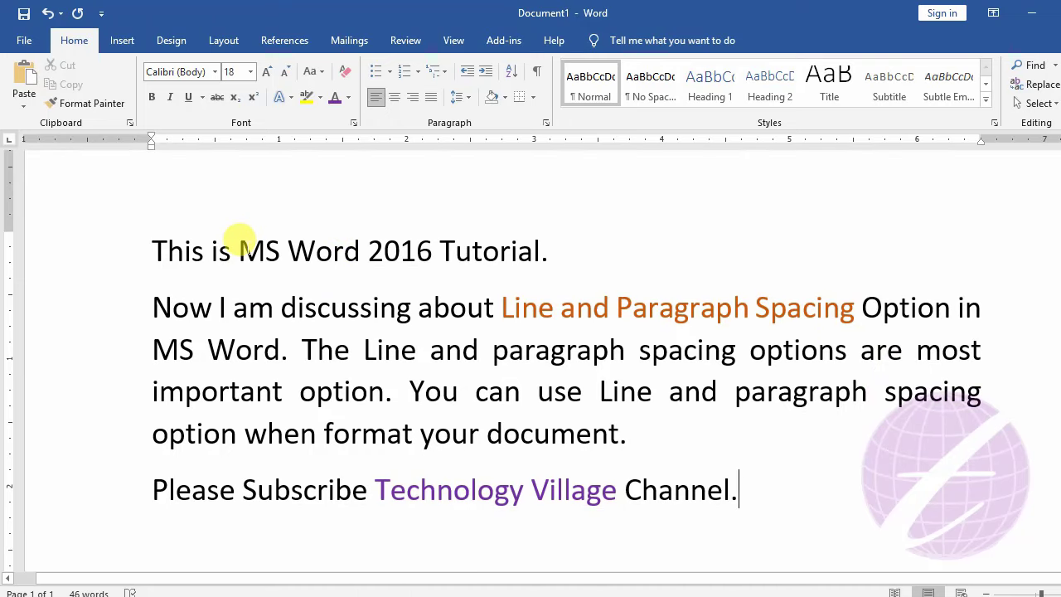
drag(238, 251, 540, 250)
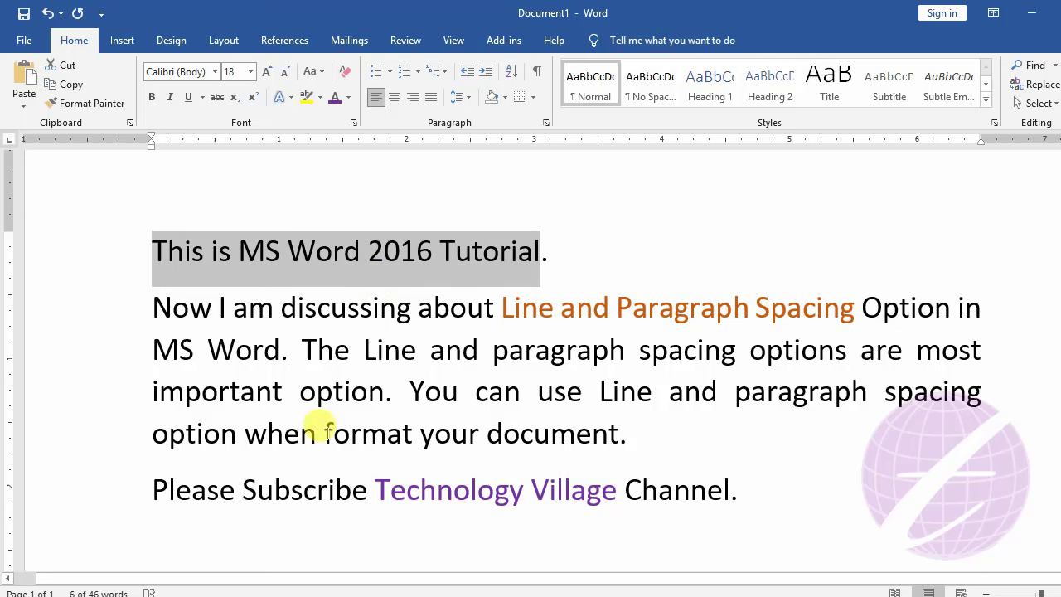
drag(152, 305, 626, 433)
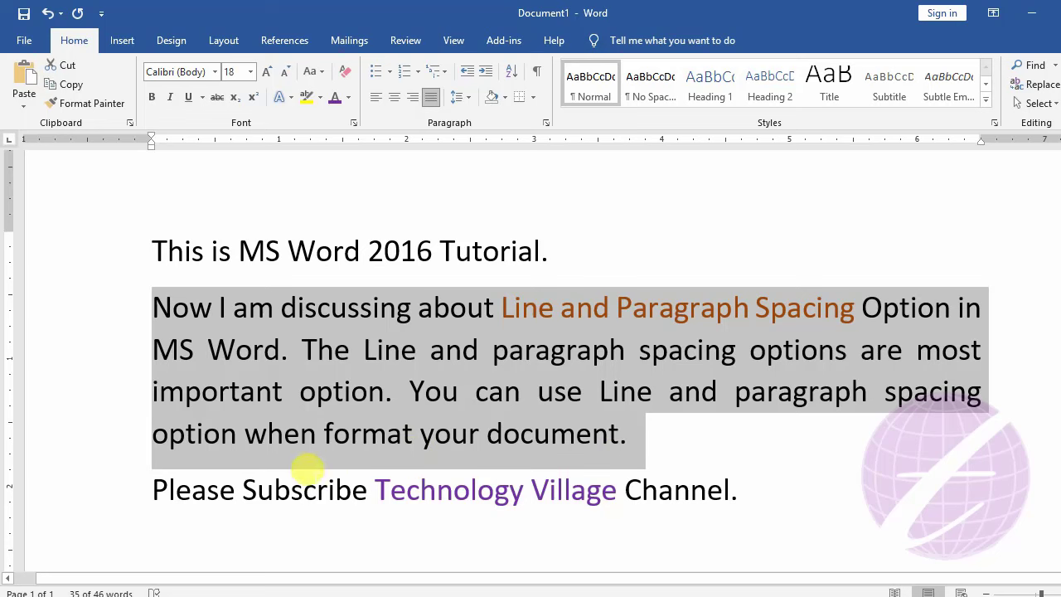
click(318, 489)
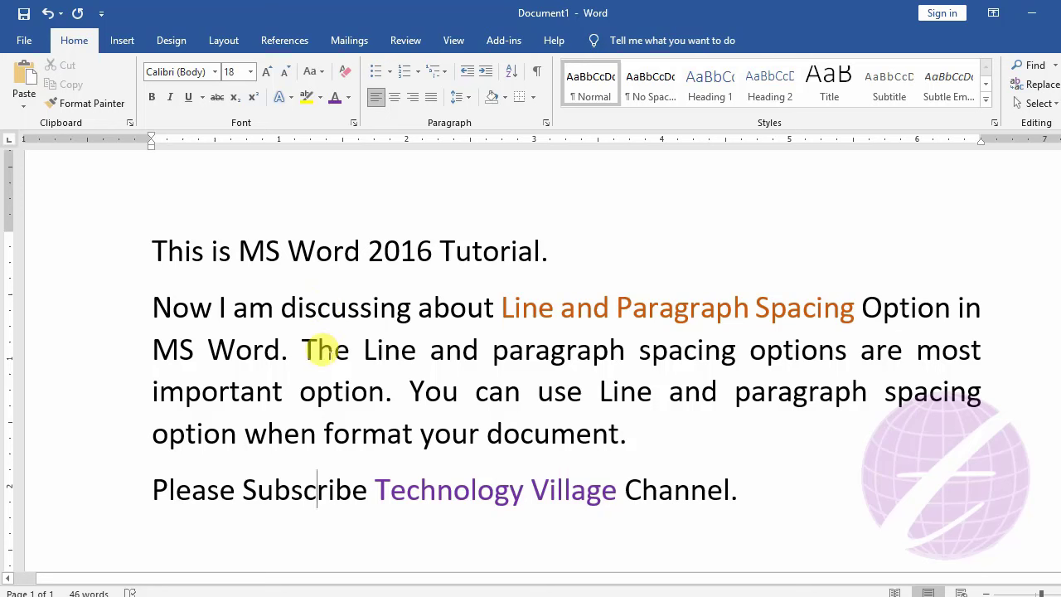
click(331, 308)
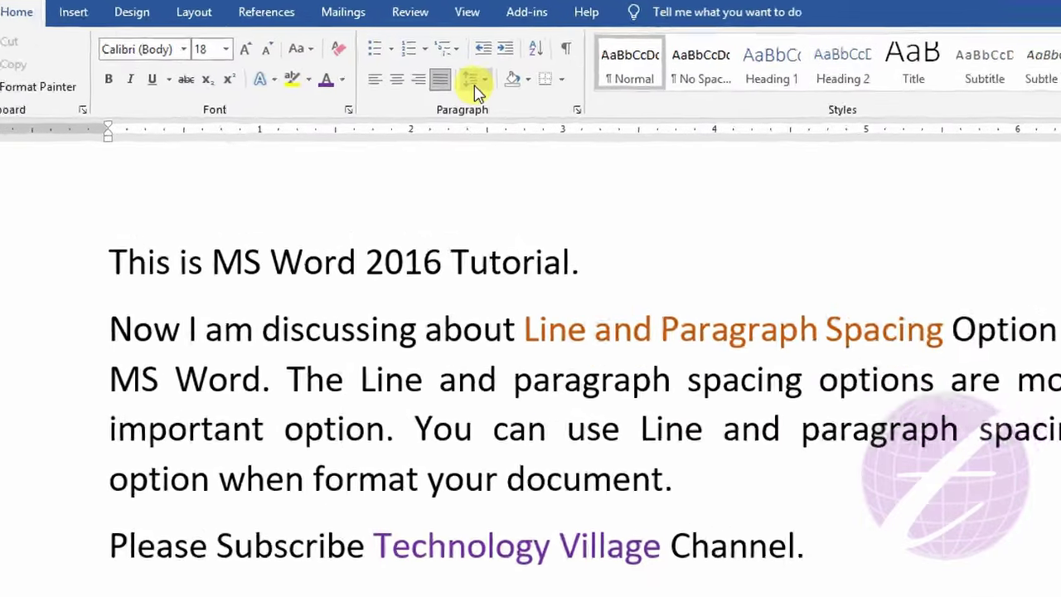
- Set the second paragraph's line spacing to 1.0 from the Line and Paragraph Spacing menu
click(457, 97)
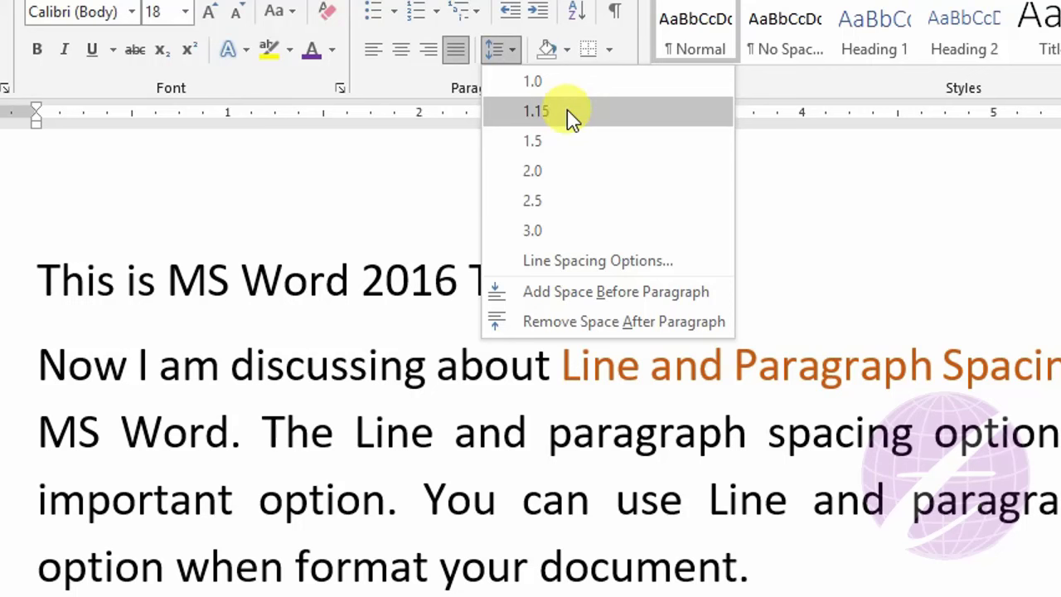
click(564, 87)
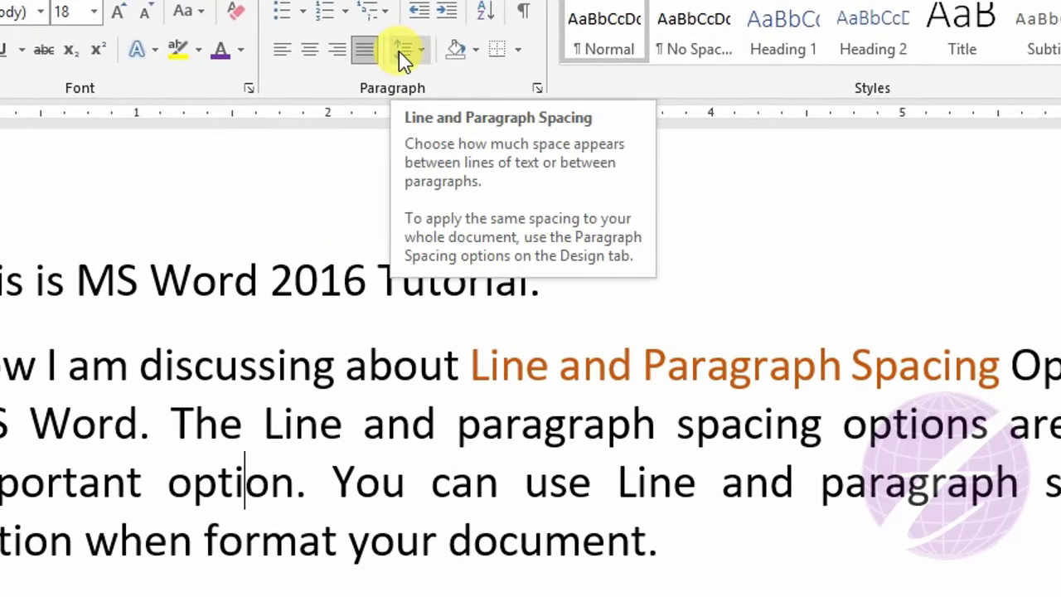
click(404, 51)
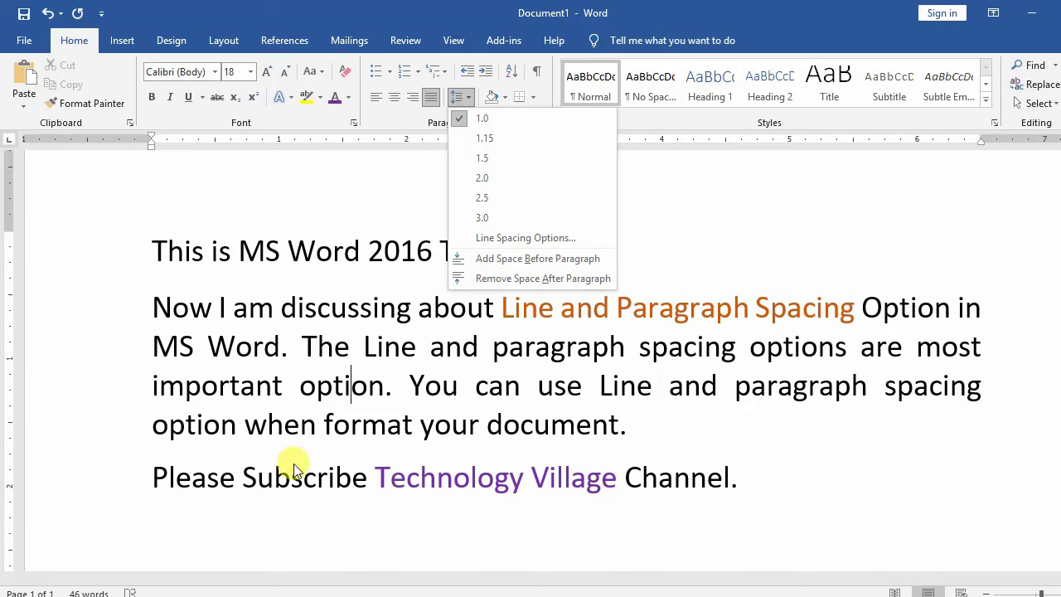
click(501, 279)
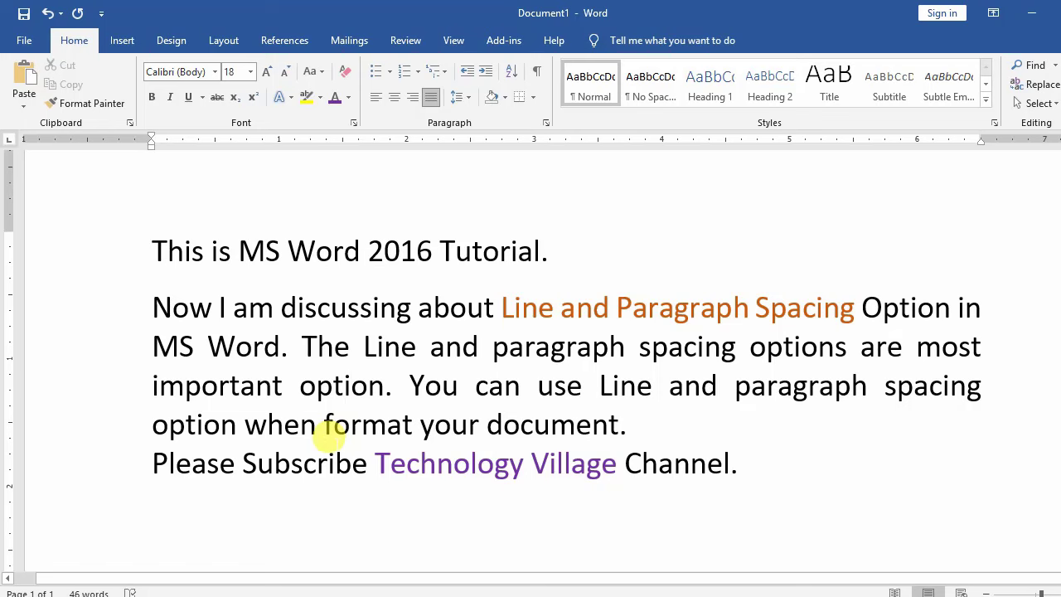
click(457, 100)
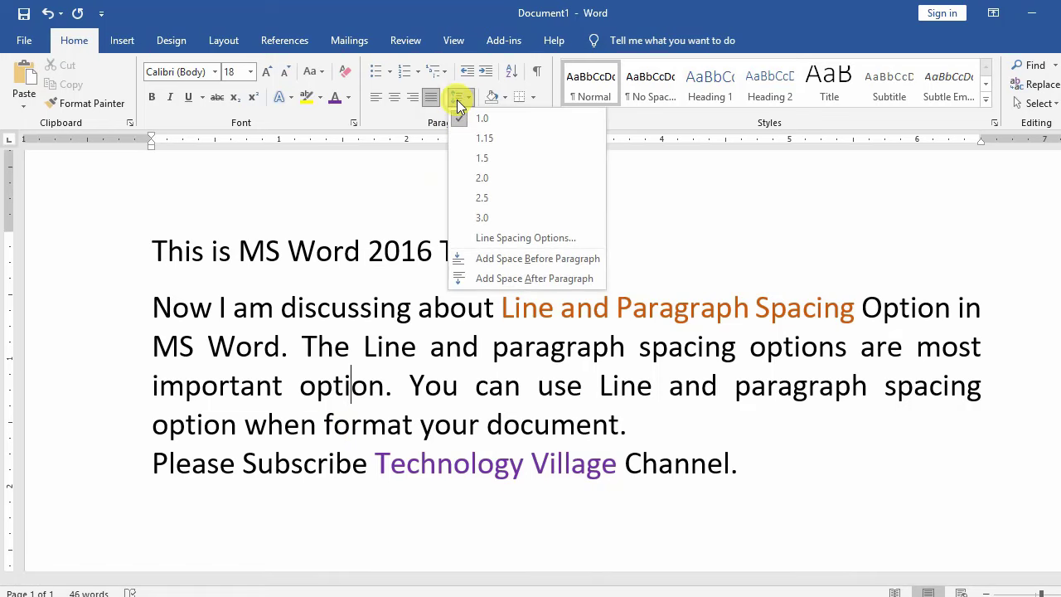
click(506, 278)
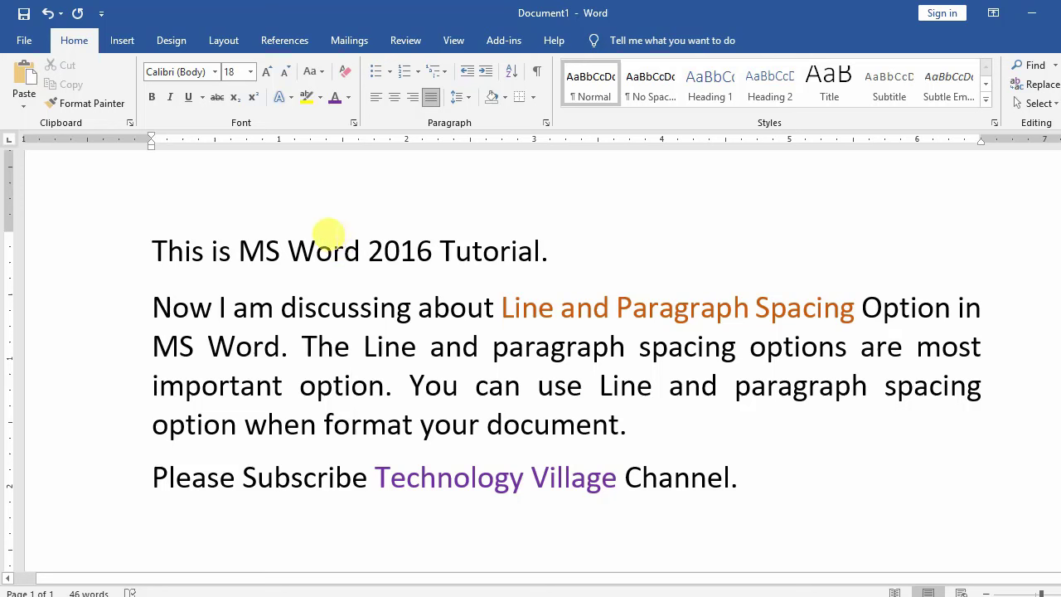
click(320, 247)
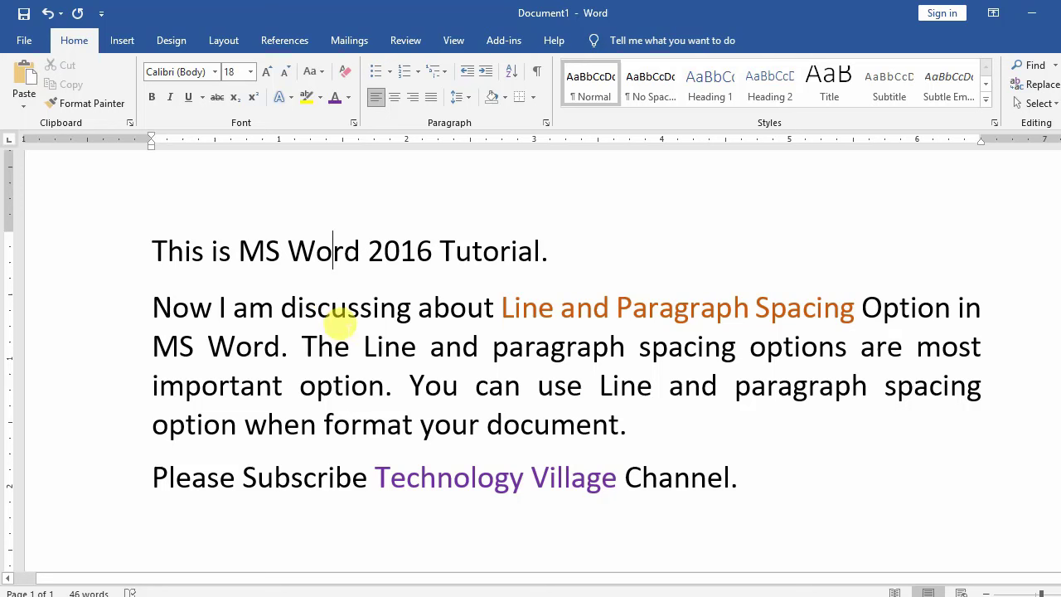
- Remove the space after the title paragraph
click(350, 341)
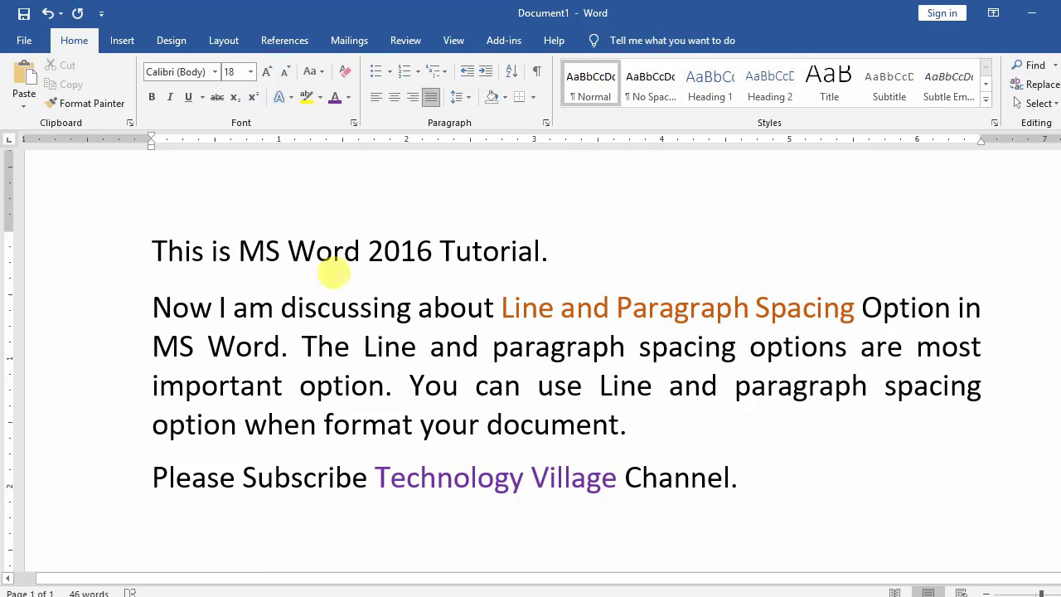
click(331, 248)
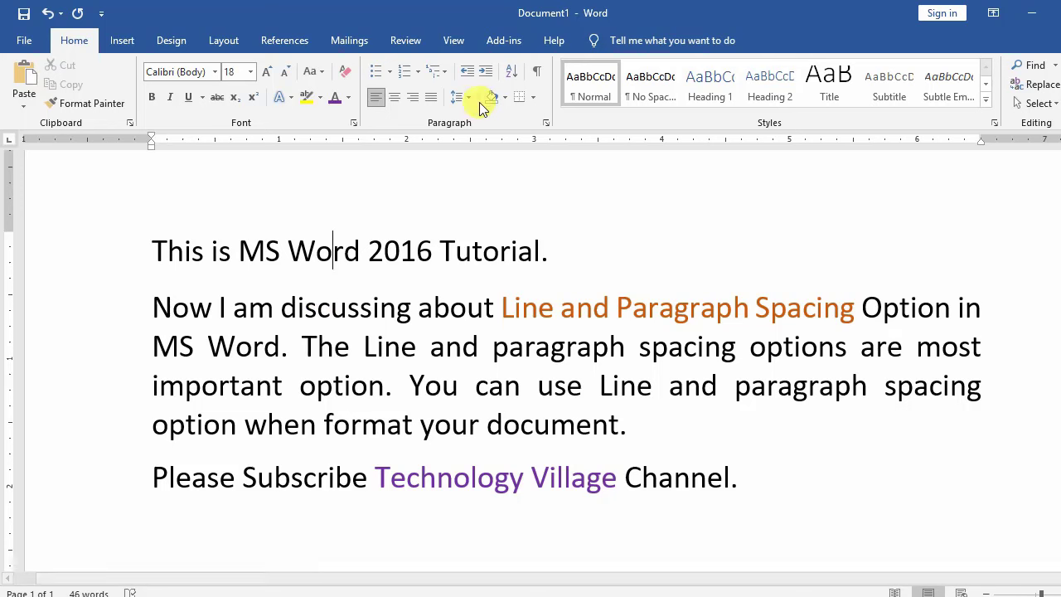
click(454, 98)
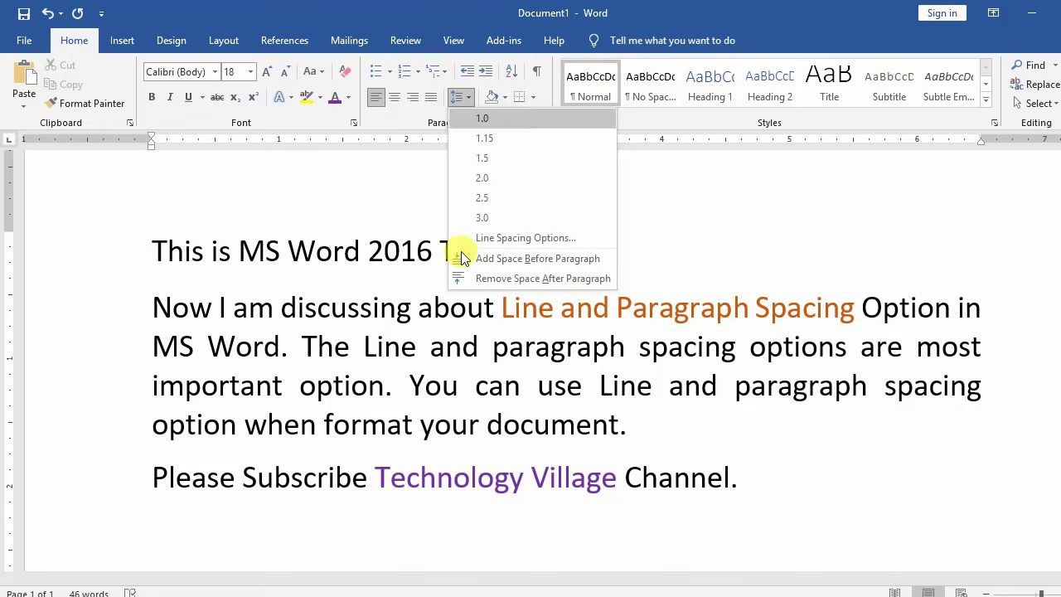
click(525, 277)
click(525, 277)
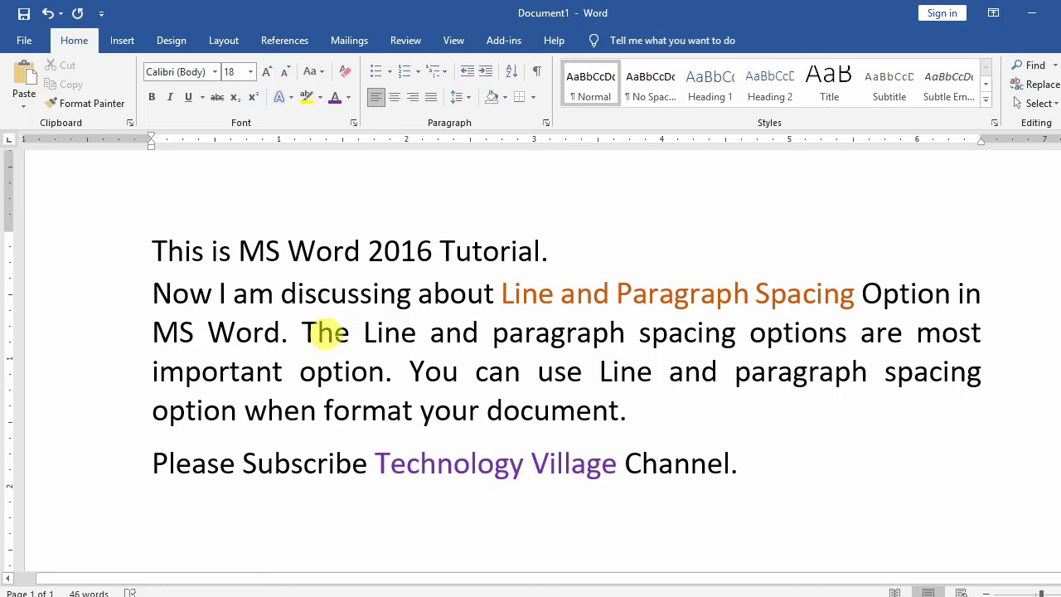
- Add space before the second paragraph
click(334, 331)
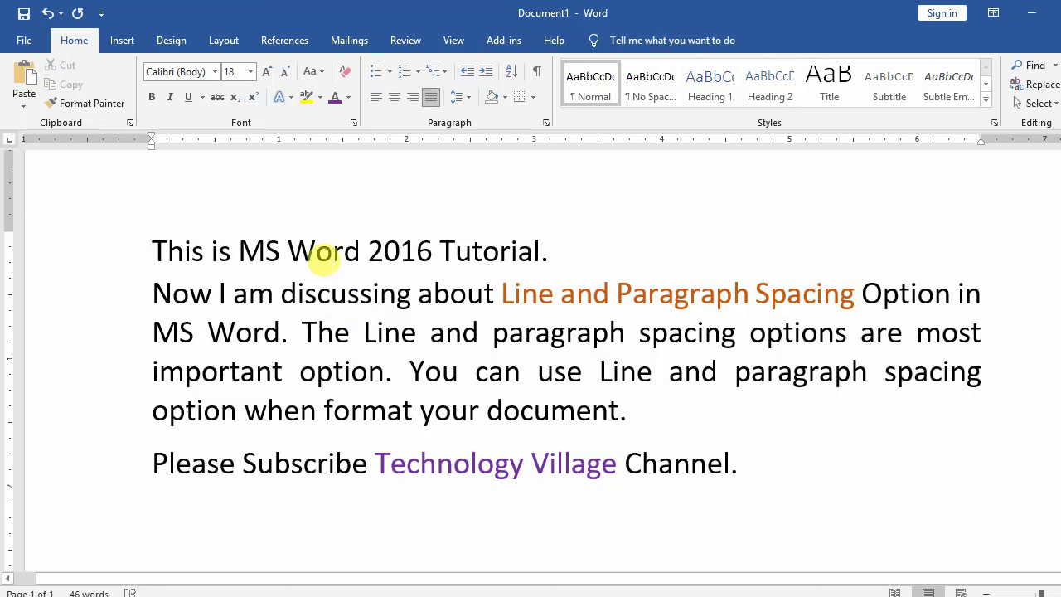
click(453, 100)
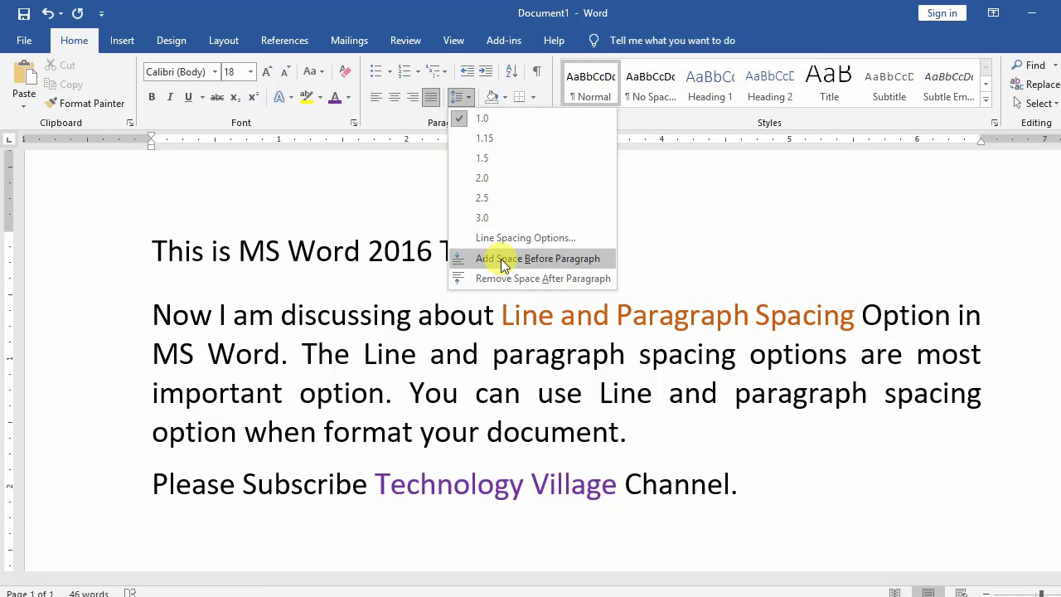
click(502, 259)
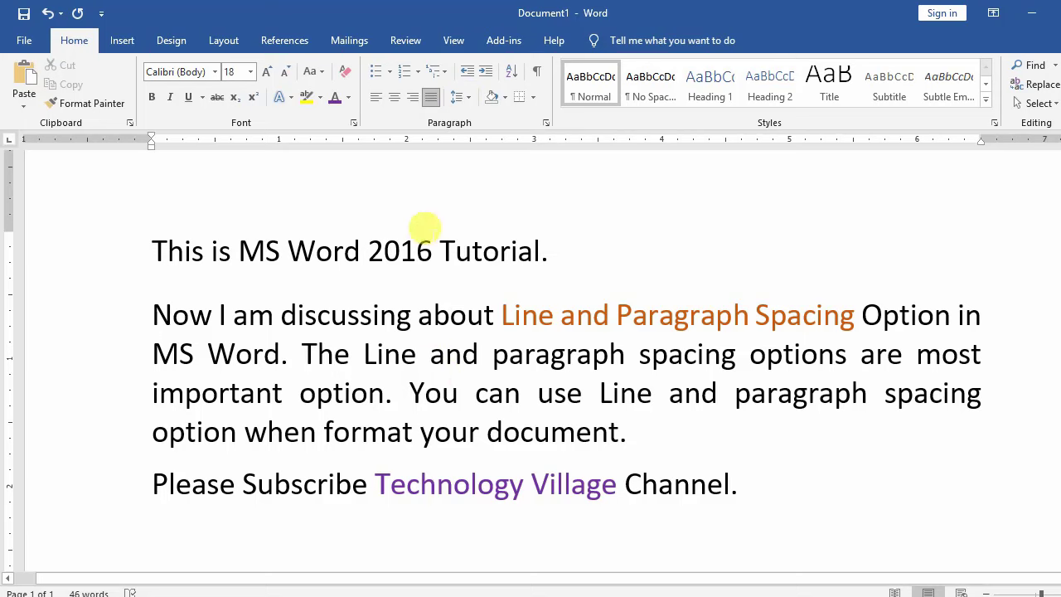
- In the Paragraph dialog, set the middle paragraph to Multiple line spacing at 2.2
click(466, 97)
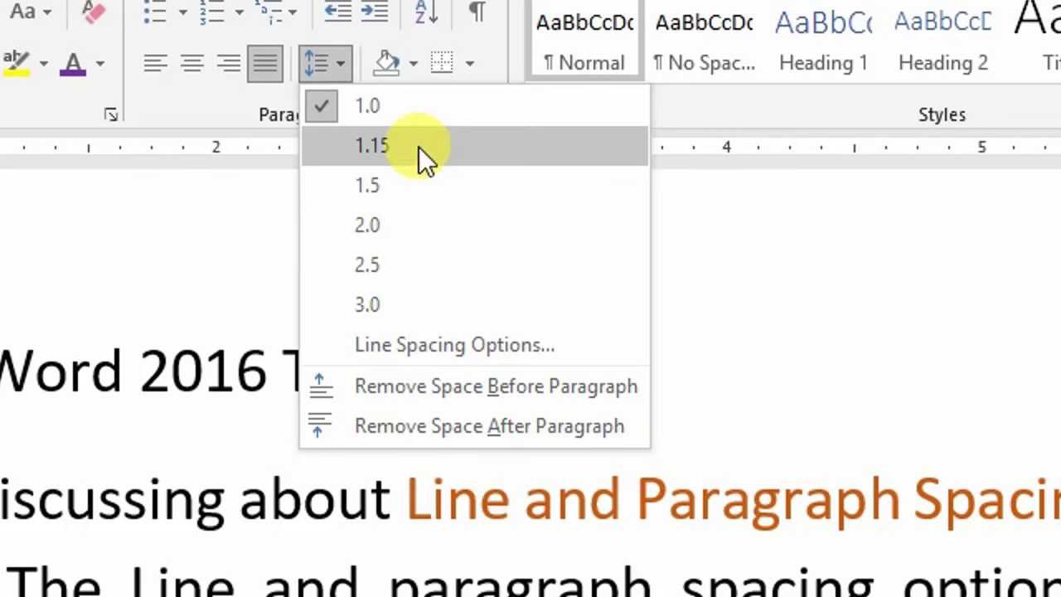
click(478, 346)
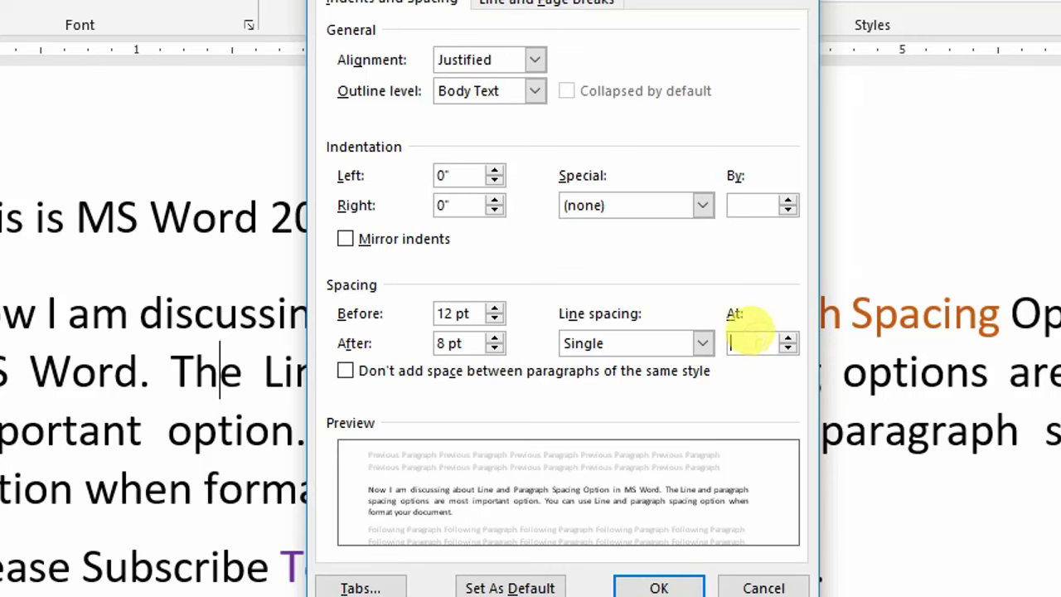
text(2.2)
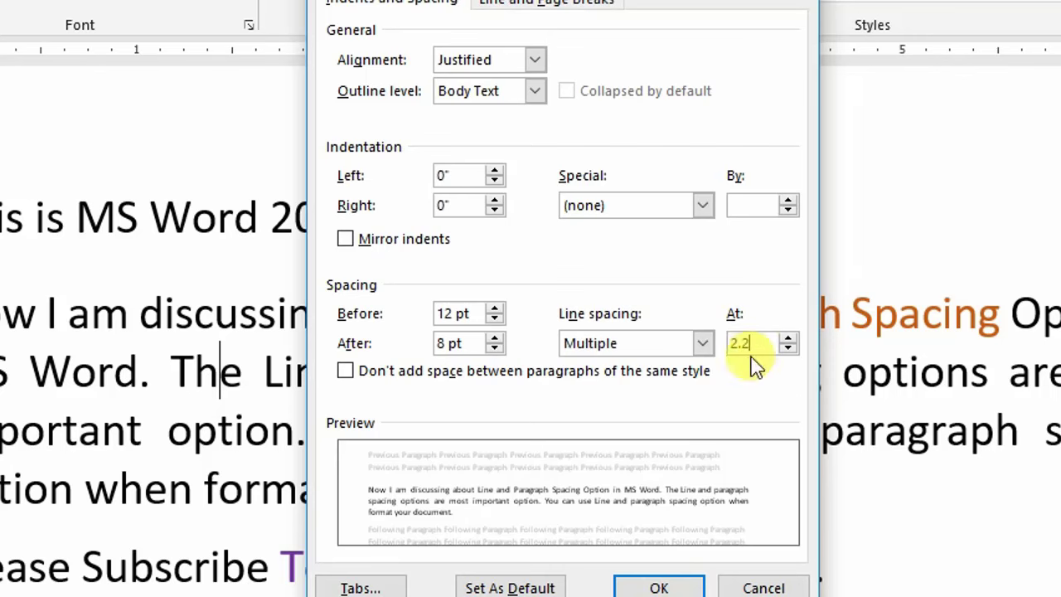
click(663, 586)
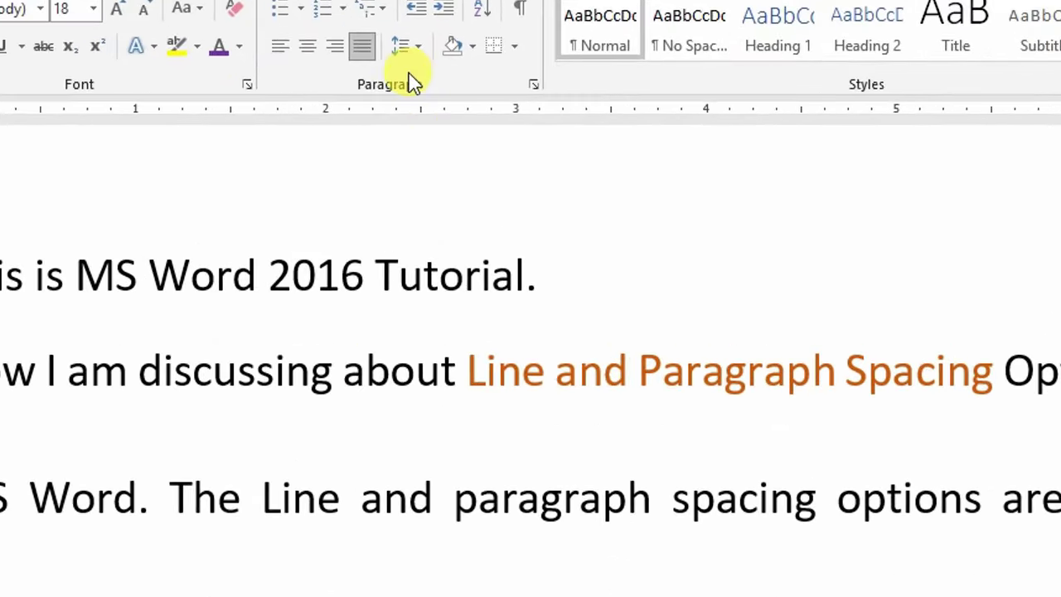
- Change the middle paragraph's Multiple line spacing from 2.2 to 1.12 in the Paragraph dialog
click(404, 48)
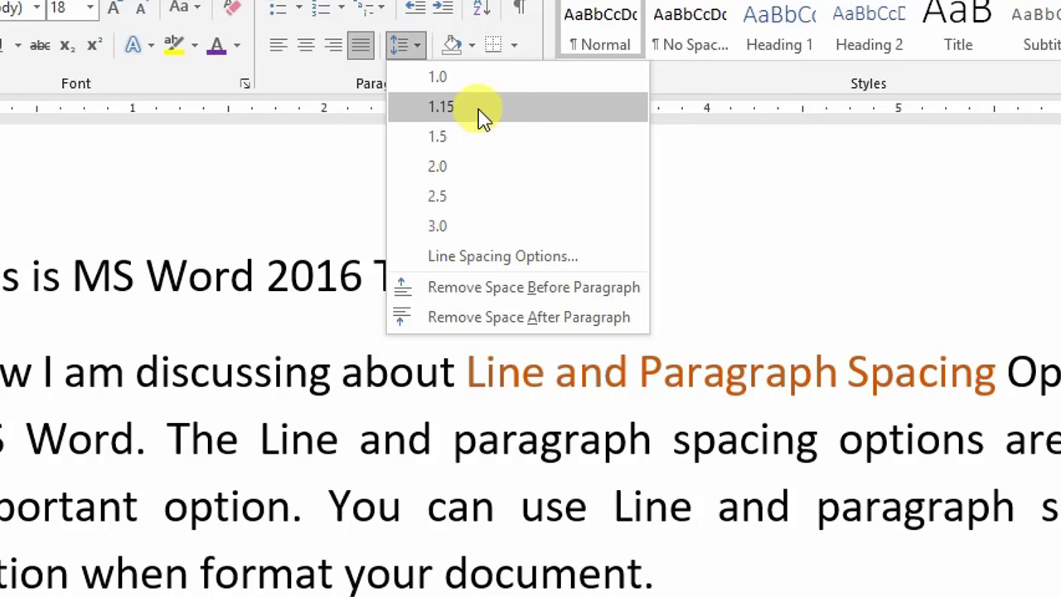
click(486, 259)
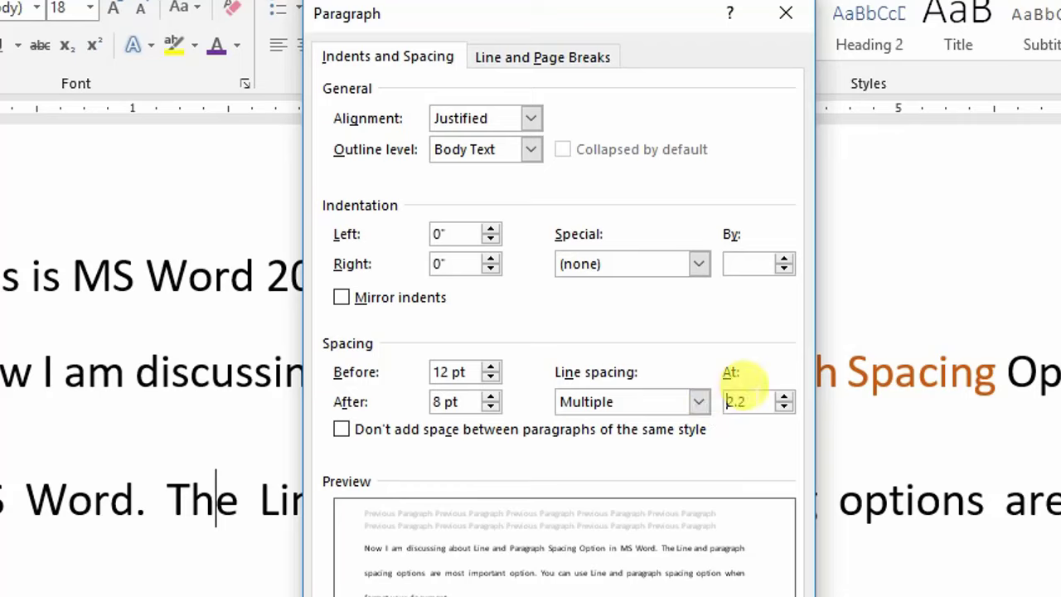
double_click(735, 402)
text(1.1)
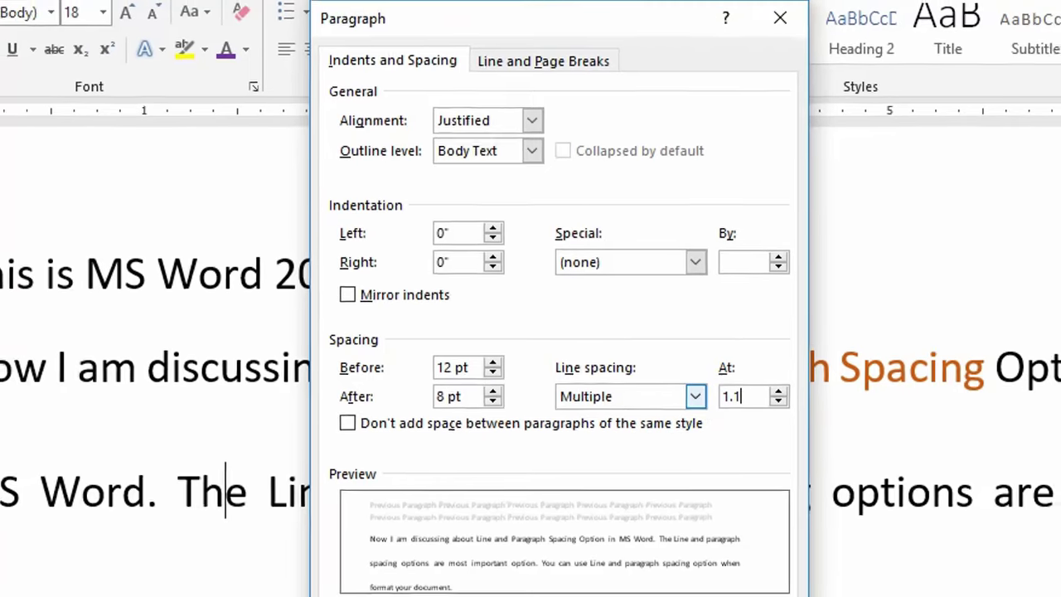
text(2)
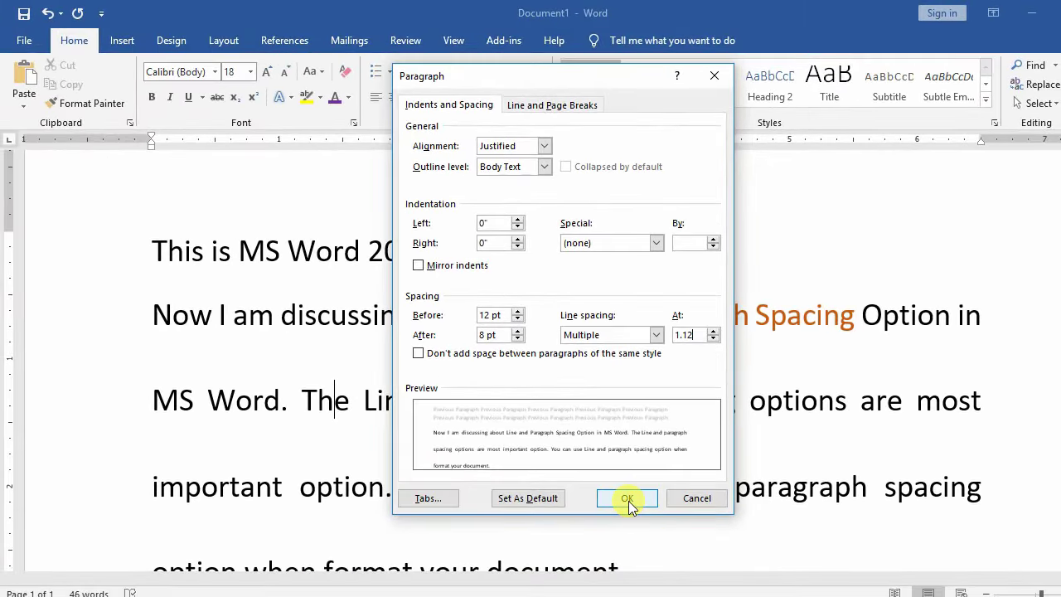
click(627, 498)
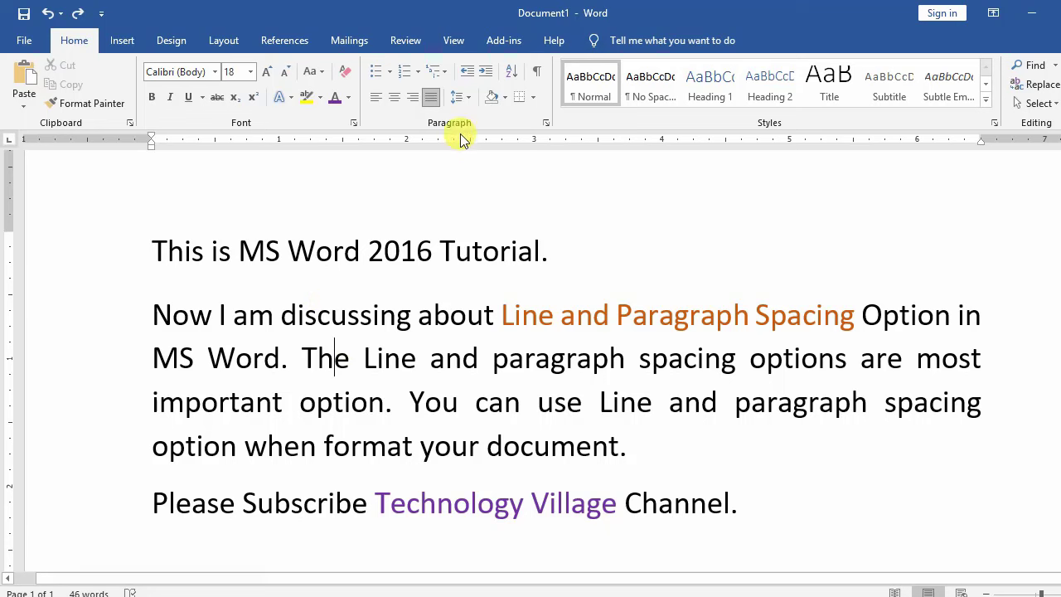
- Remove the space after, then the space before, the middle paragraph
click(465, 95)
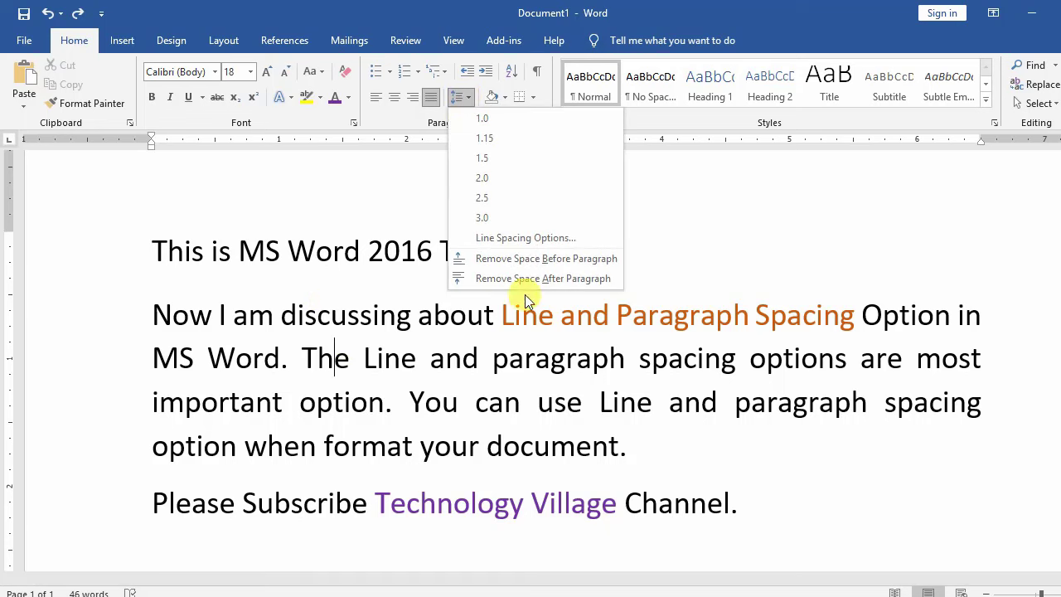
click(512, 276)
click(466, 97)
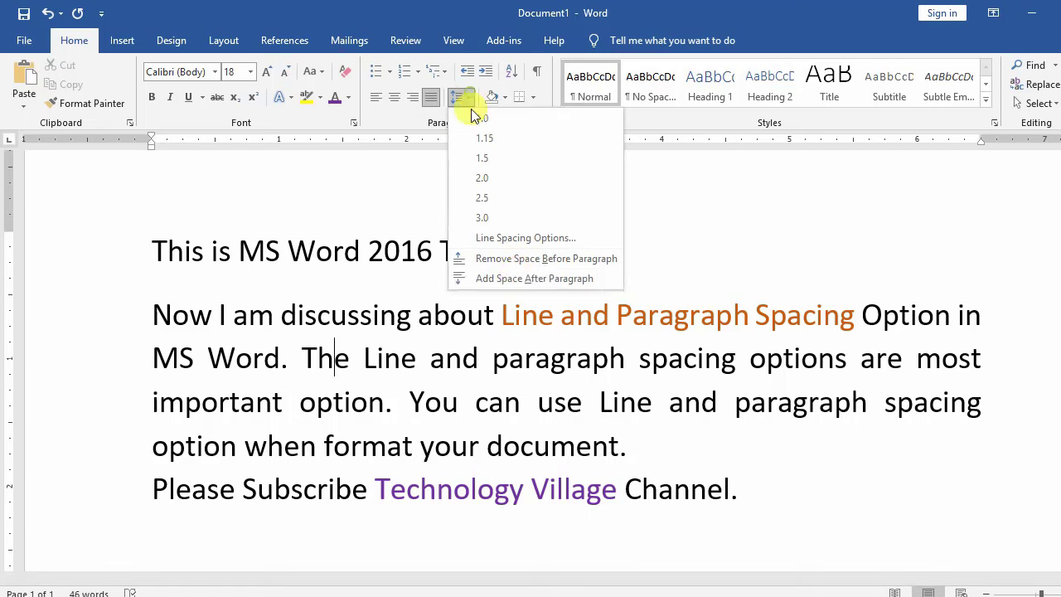
click(514, 278)
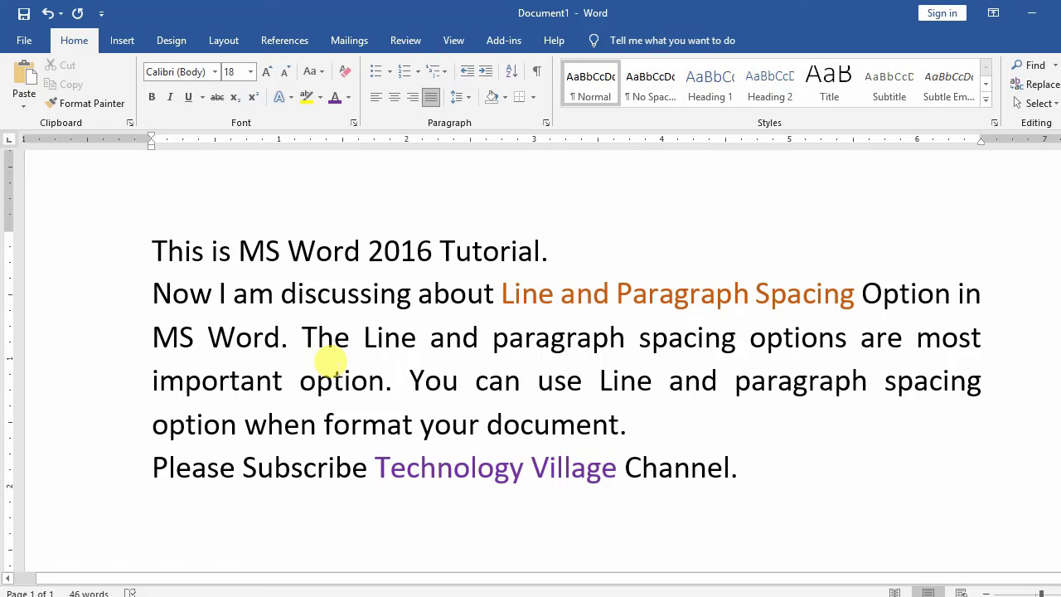
click(467, 98)
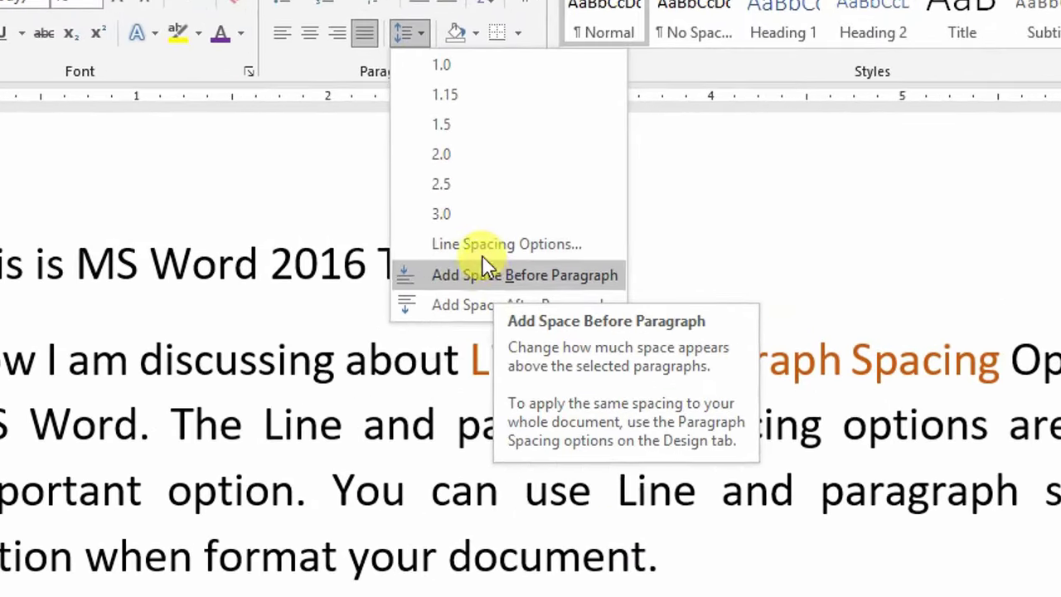
- Set the middle paragraph's spacing Before to 6 pt in the Paragraph dialog
click(531, 253)
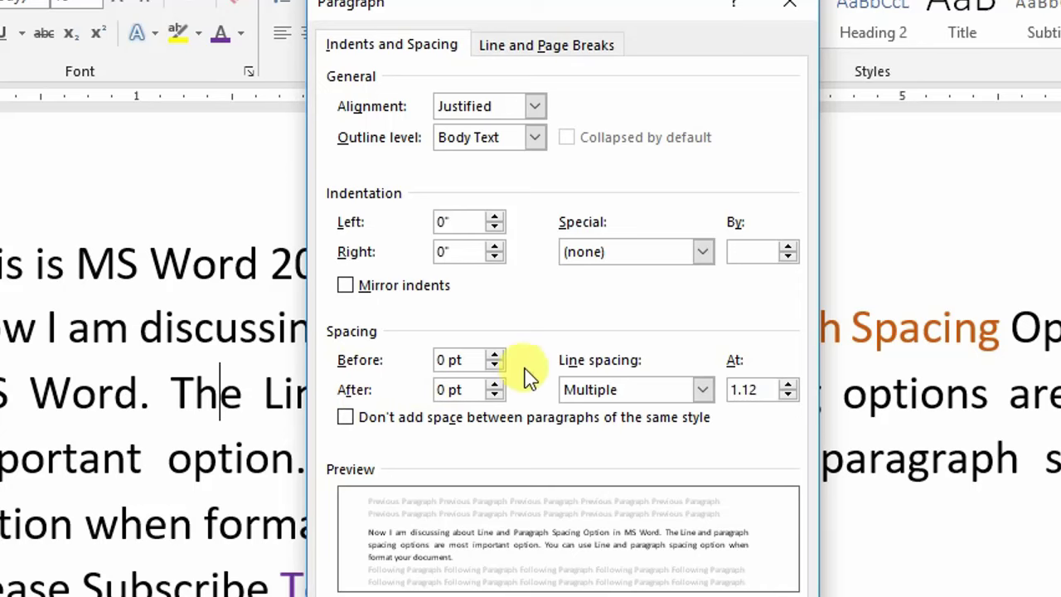
click(494, 355)
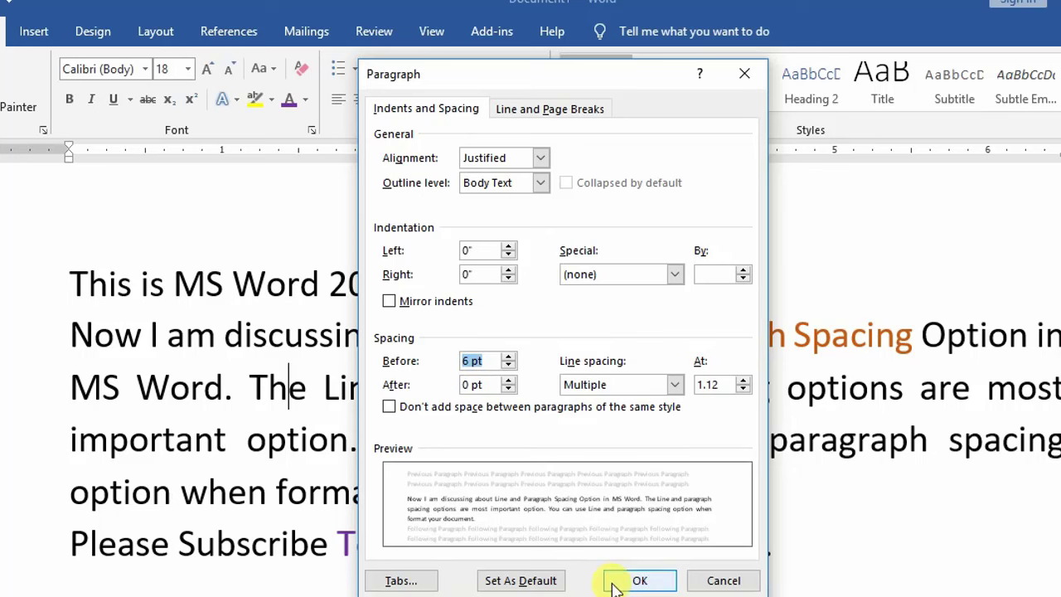
click(640, 580)
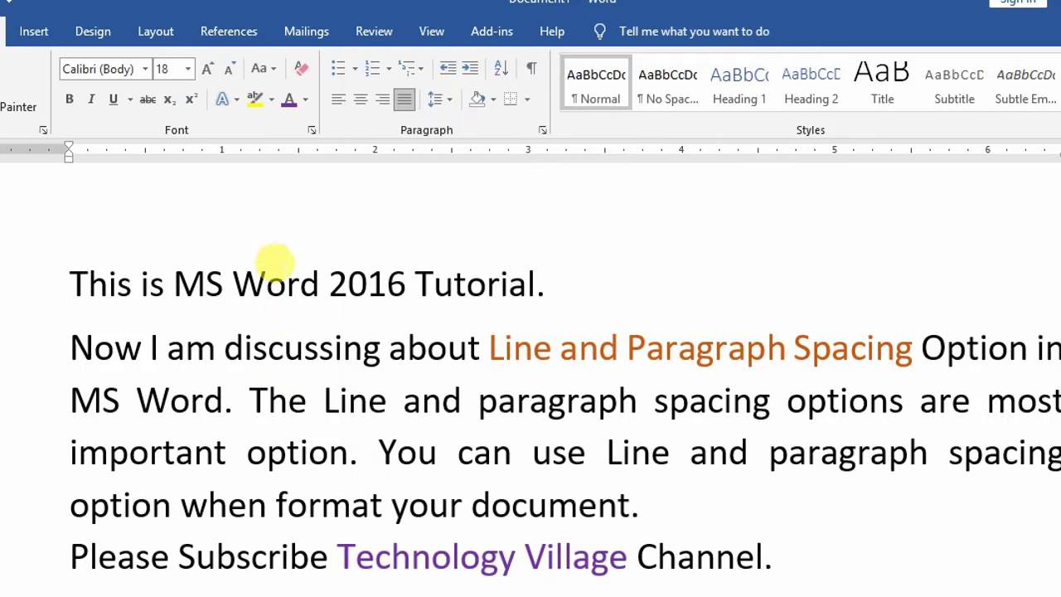
- Set the middle paragraph's spacing After to 6 pt in the Paragraph dialog
click(434, 100)
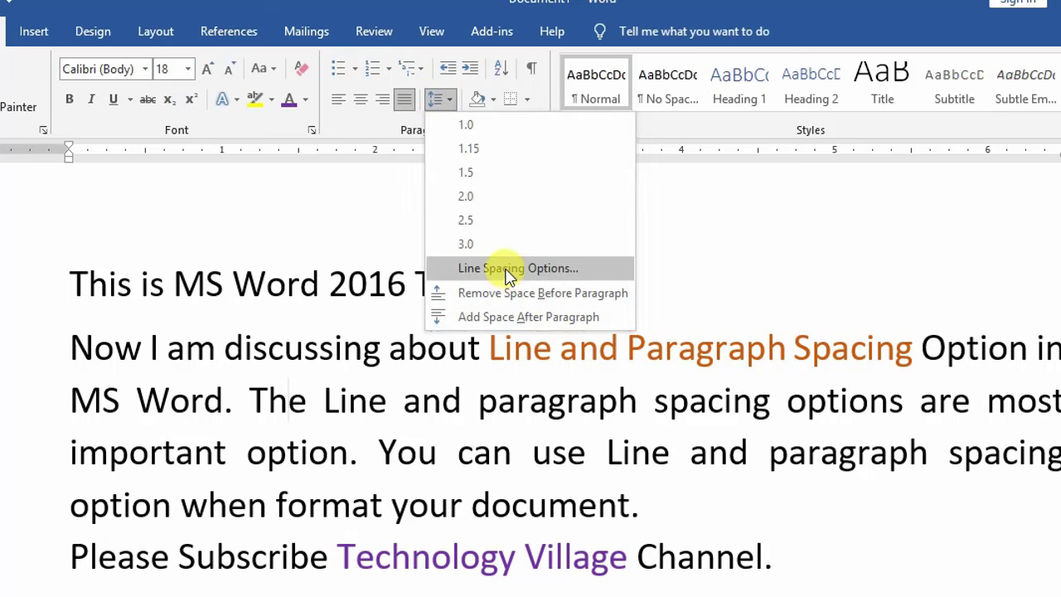
click(481, 267)
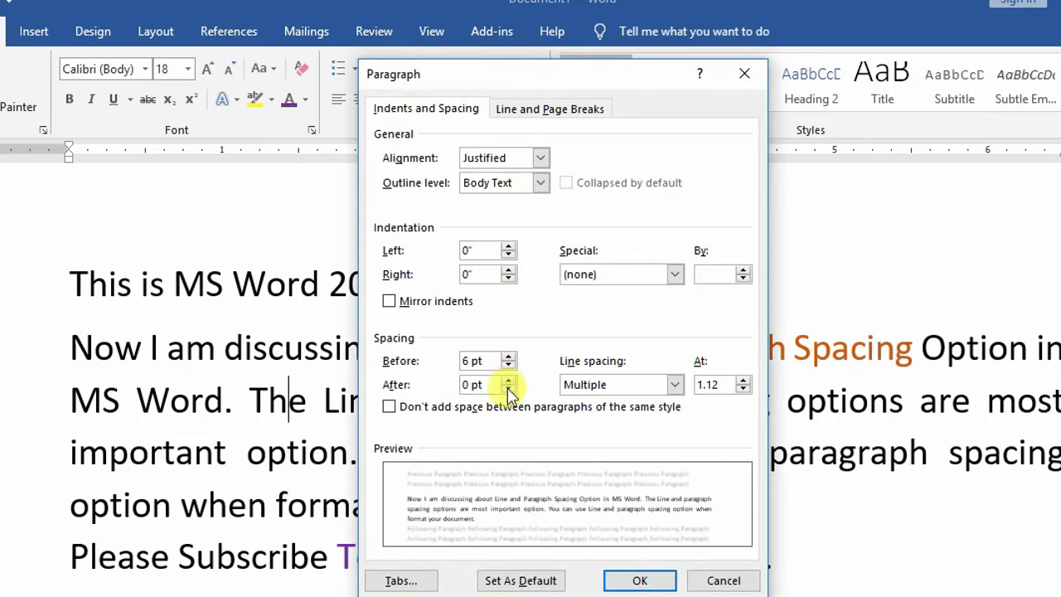
click(508, 380)
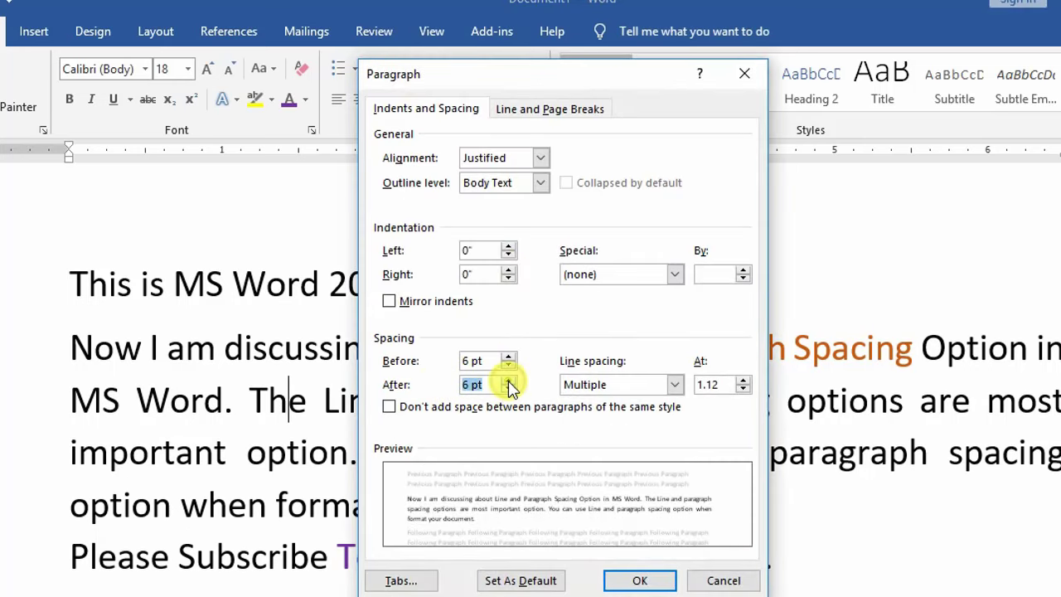
click(634, 580)
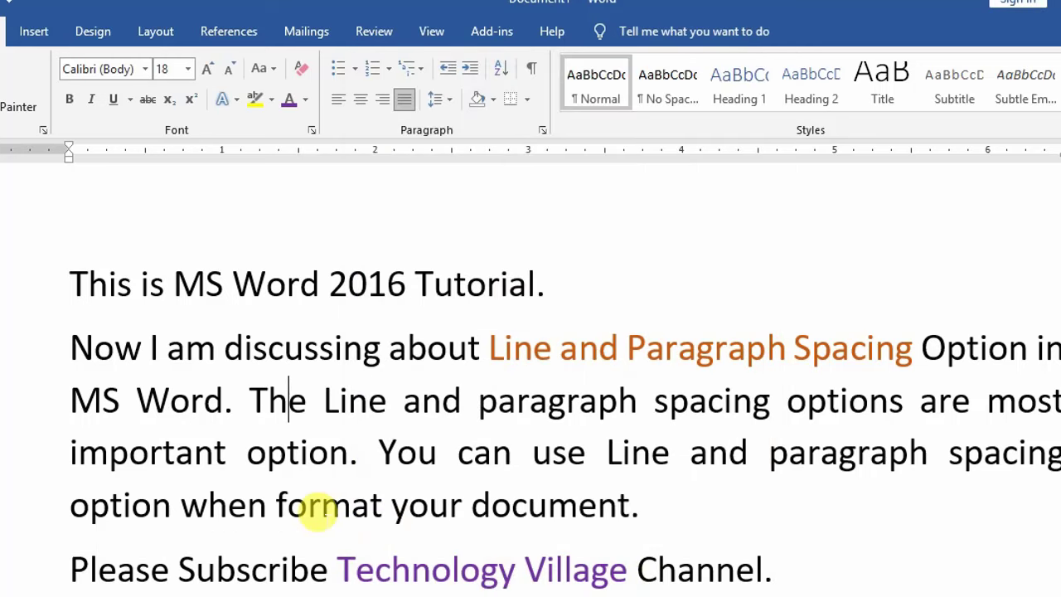
- Remove the space after the middle paragraph and bring up Line Spacing Options
click(440, 104)
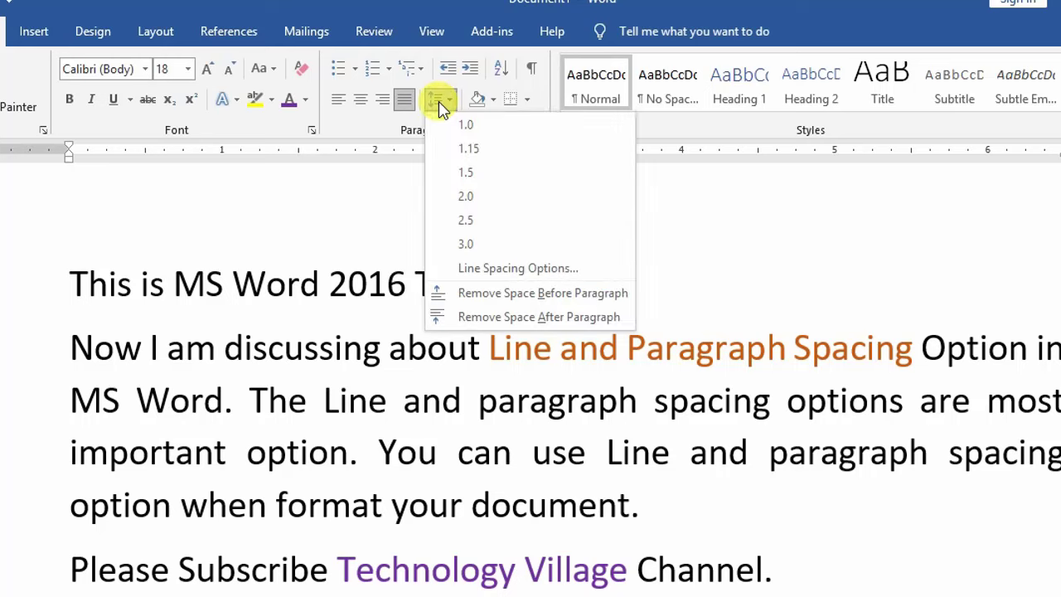
click(539, 318)
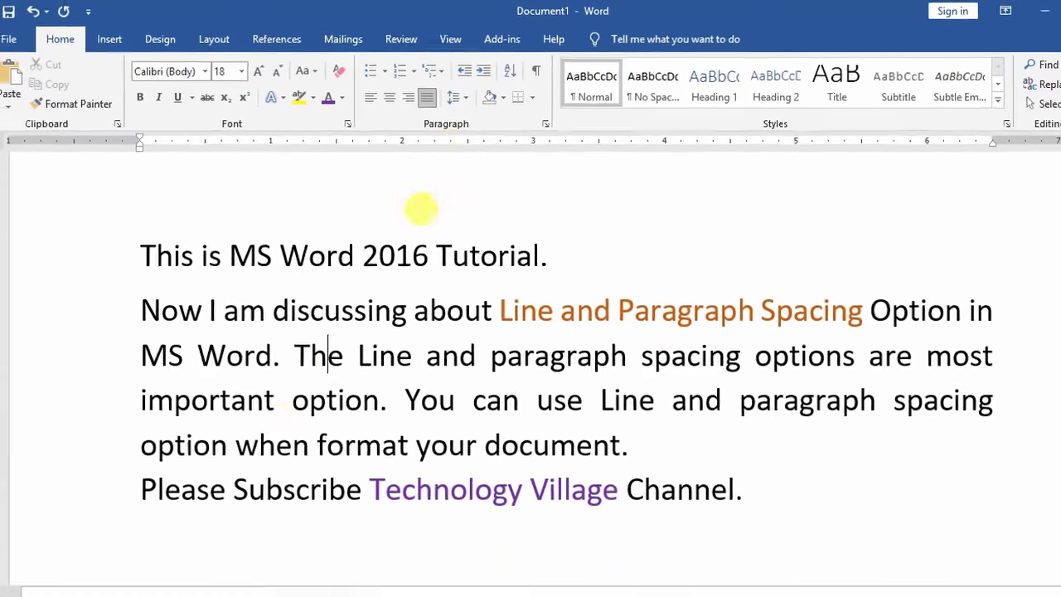
click(461, 97)
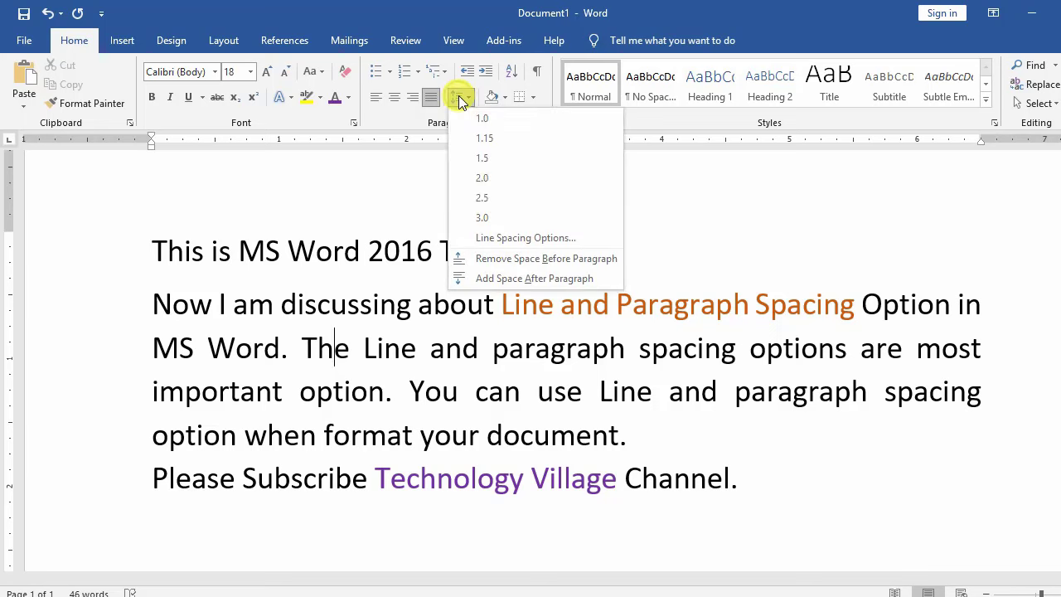
click(514, 237)
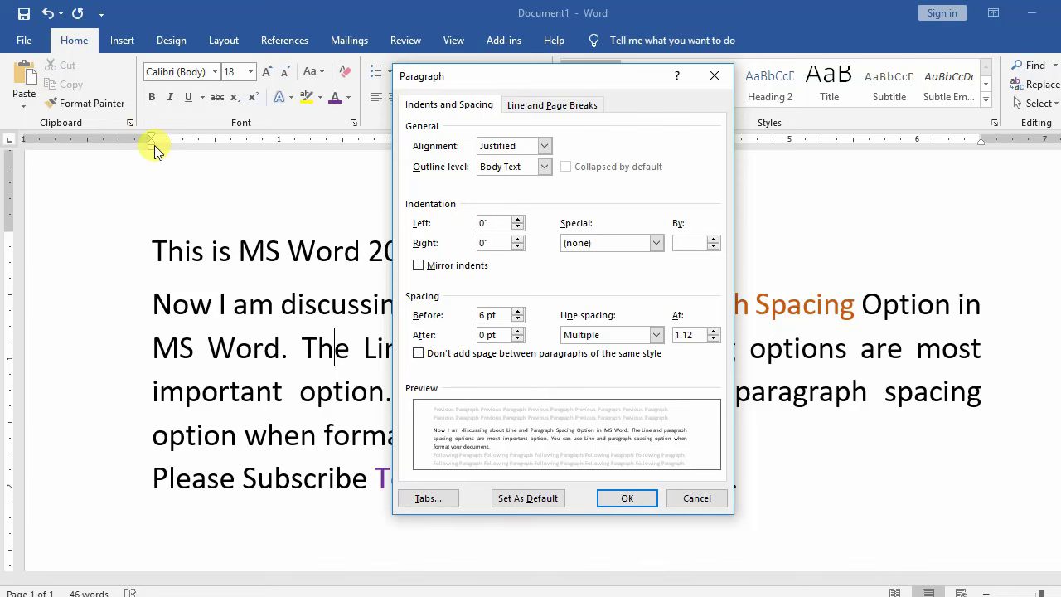
- Move the Paragraph dialog aside, then cancel it without changing any spacing
drag(549, 76, 529, 123)
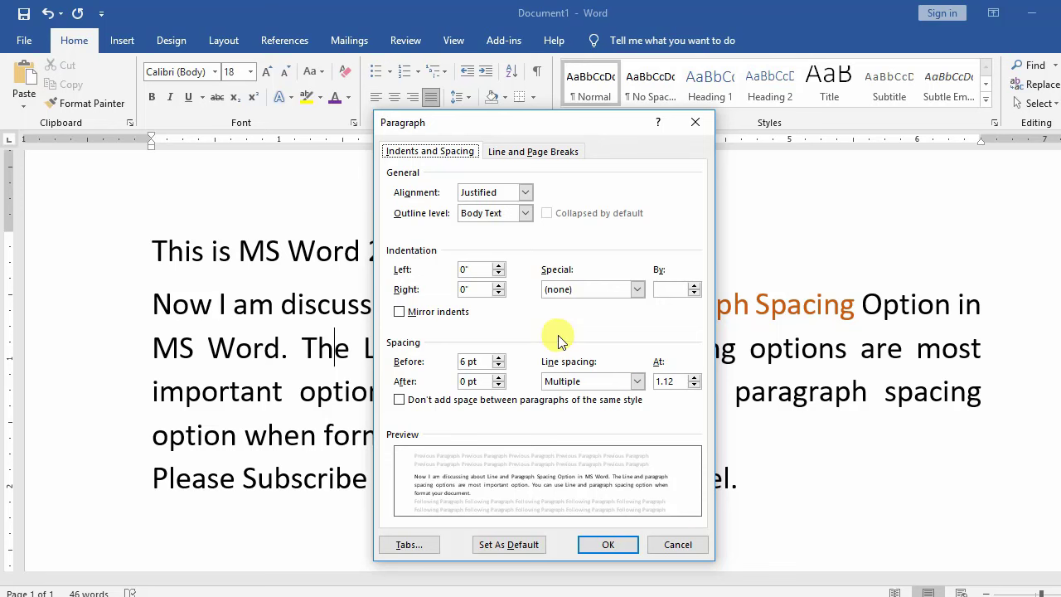
click(676, 545)
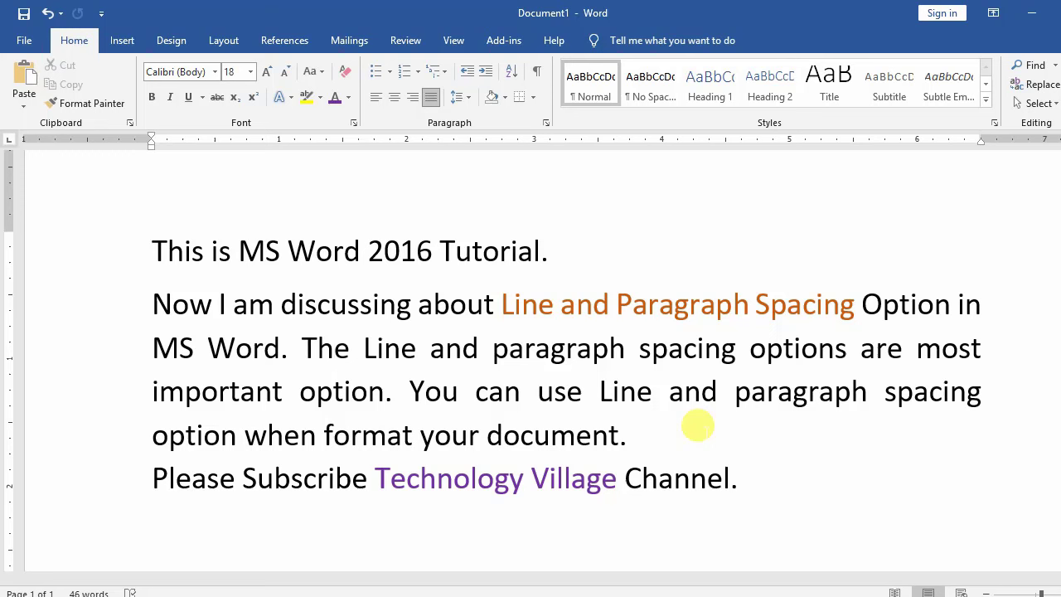